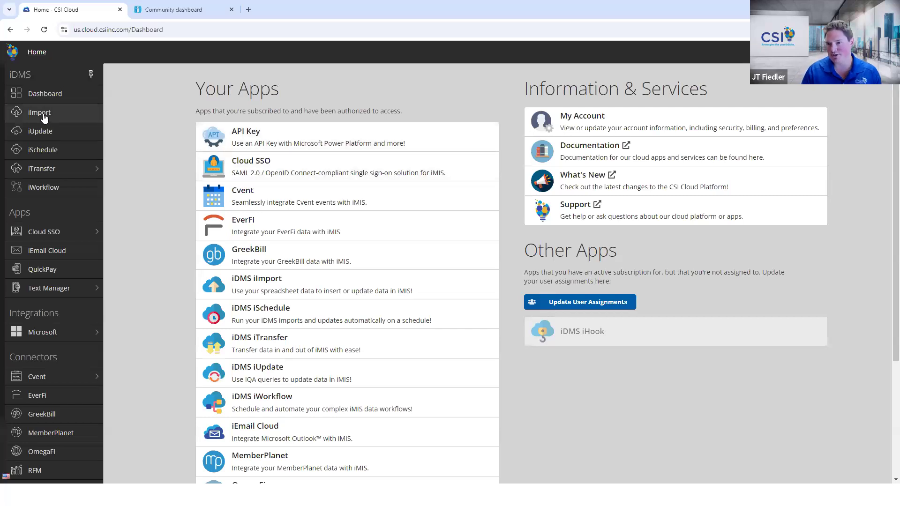
# Start a new iImport and open the file selection for its Excel source
pyautogui.click(44, 116)
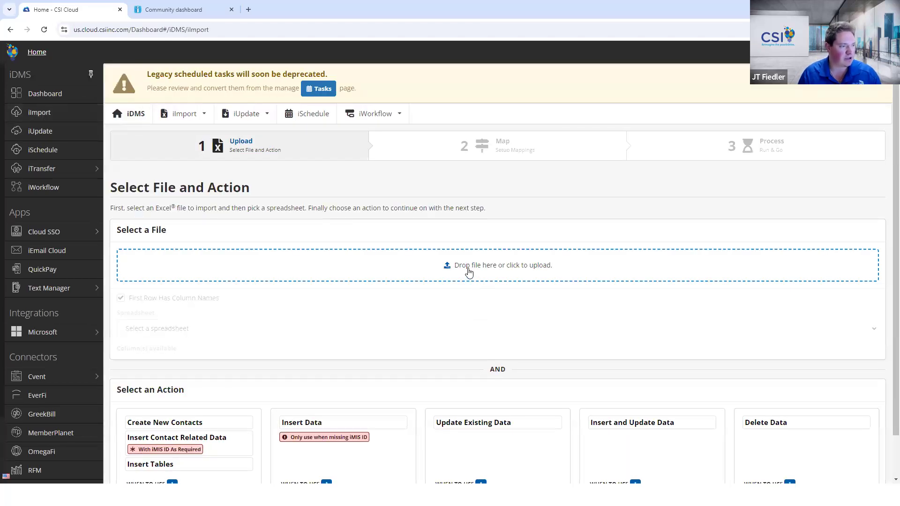
pyautogui.click(474, 272)
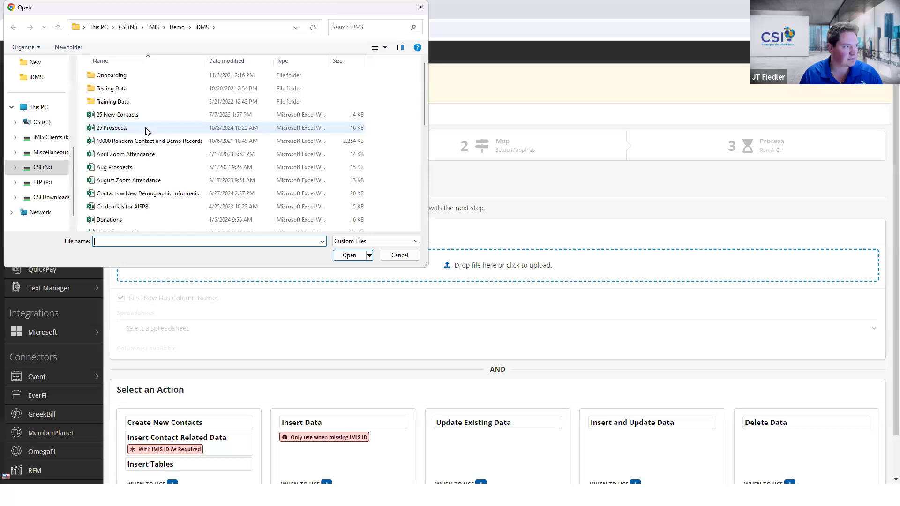
# Open the 25 Prospects workbook in Excel from the file chooser and review its contact columns and email formula
pyautogui.doubleClick(146, 127)
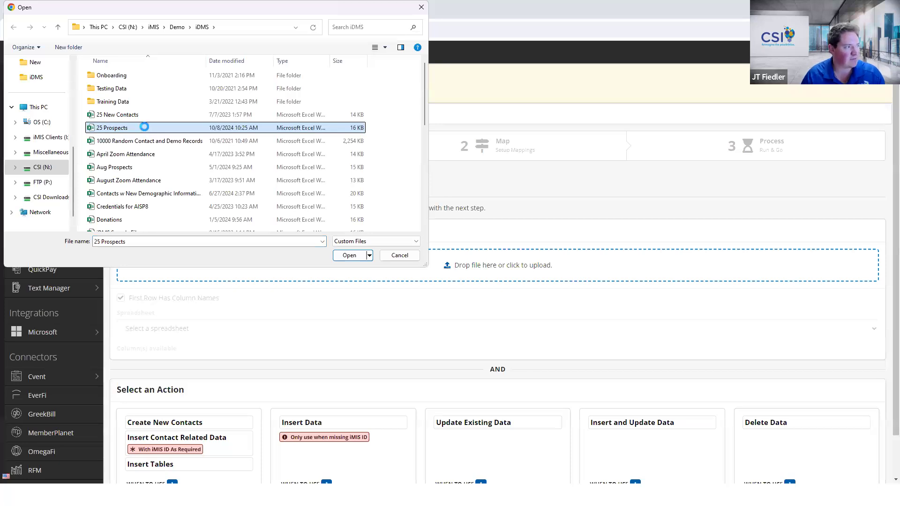
pyautogui.rightClick(144, 129)
pyautogui.click(165, 150)
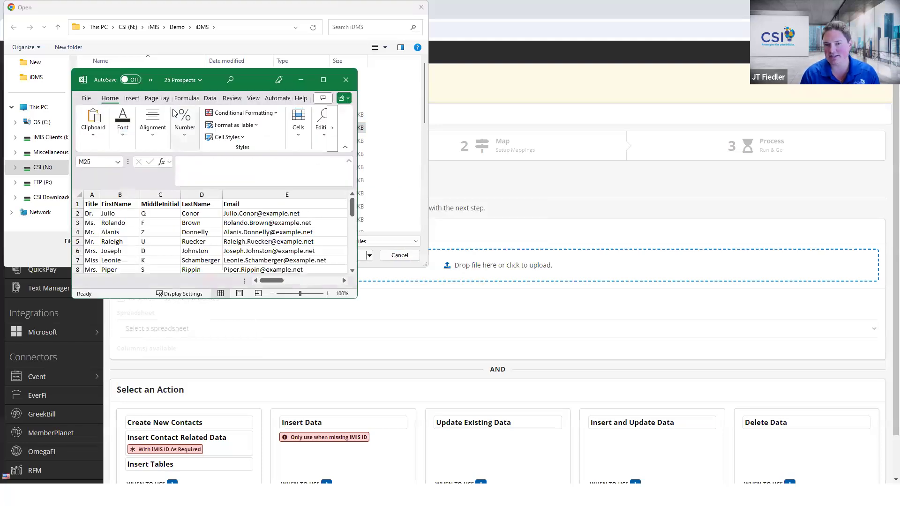
pyautogui.click(323, 81)
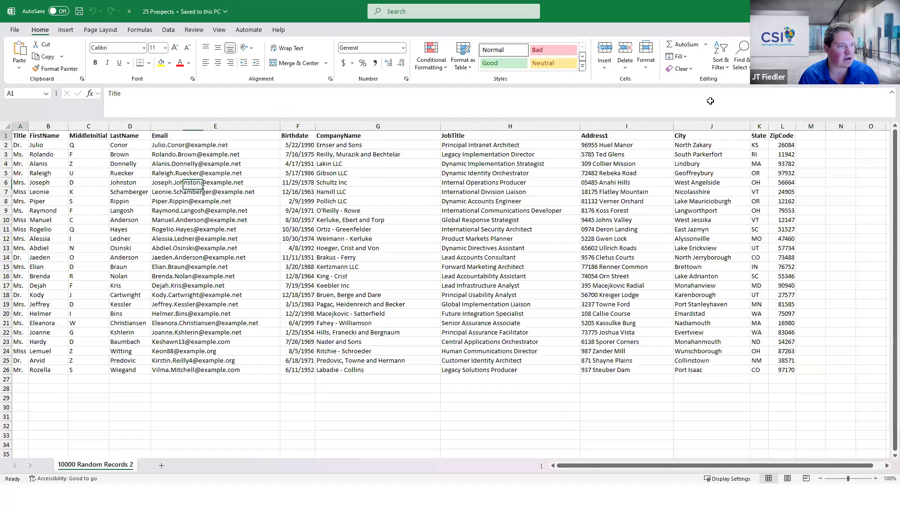
pyautogui.moveTo(18, 136); pyautogui.dragTo(47, 136)
pyautogui.click(227, 161)
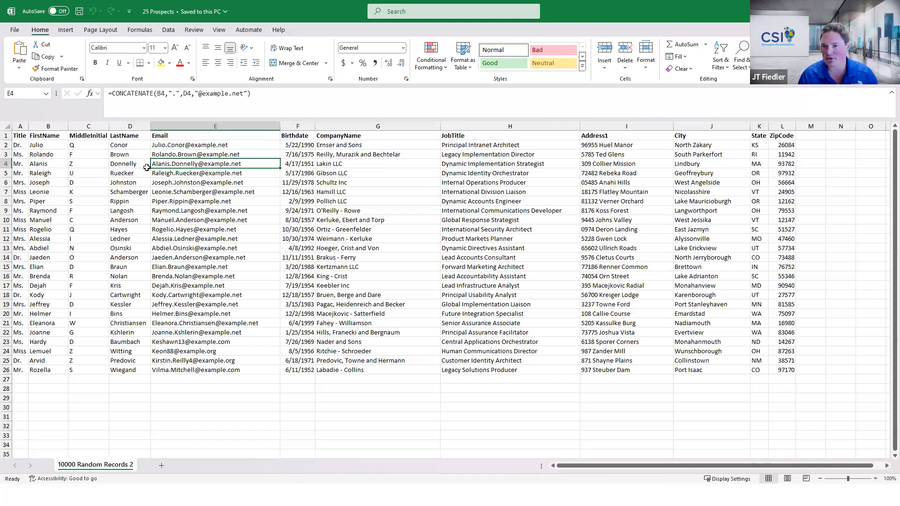
pyautogui.click(638, 171)
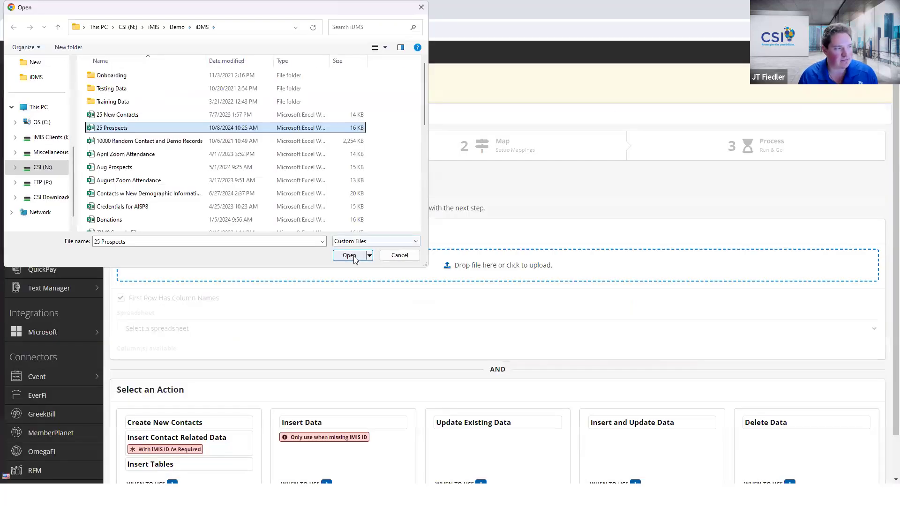
# Upload the 25 Prospects workbook and choose Insert & Update as the import action
pyautogui.click(358, 259)
pyautogui.scroll(-3, 353, 248)
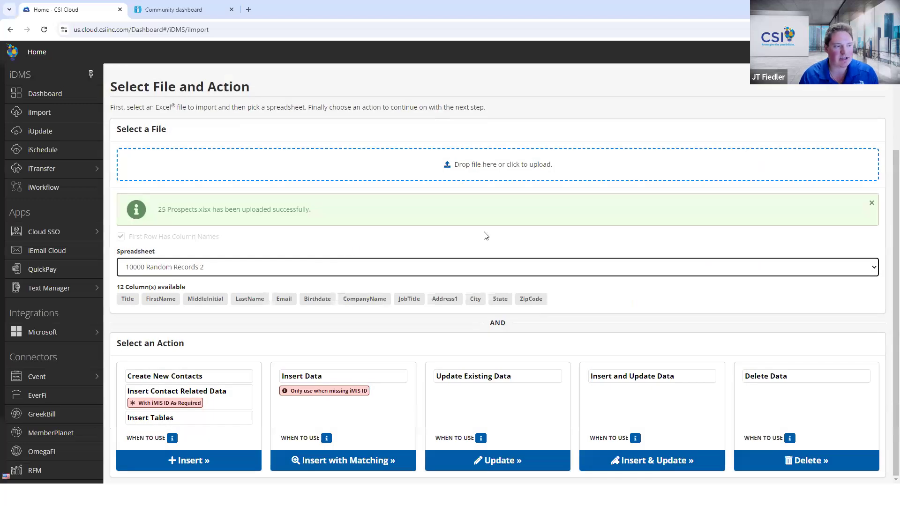
pyautogui.click(666, 462)
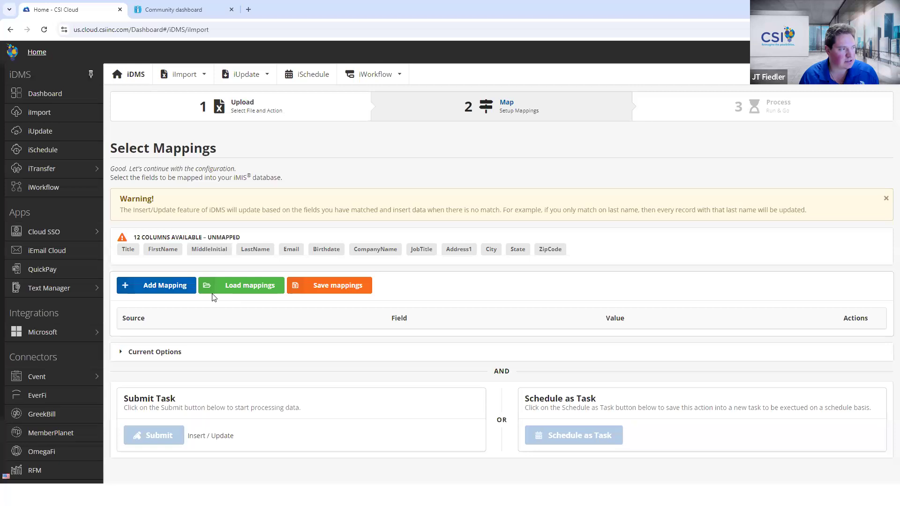
# Load the saved Truly New Prospects mapping template from the General group
pyautogui.click(228, 289)
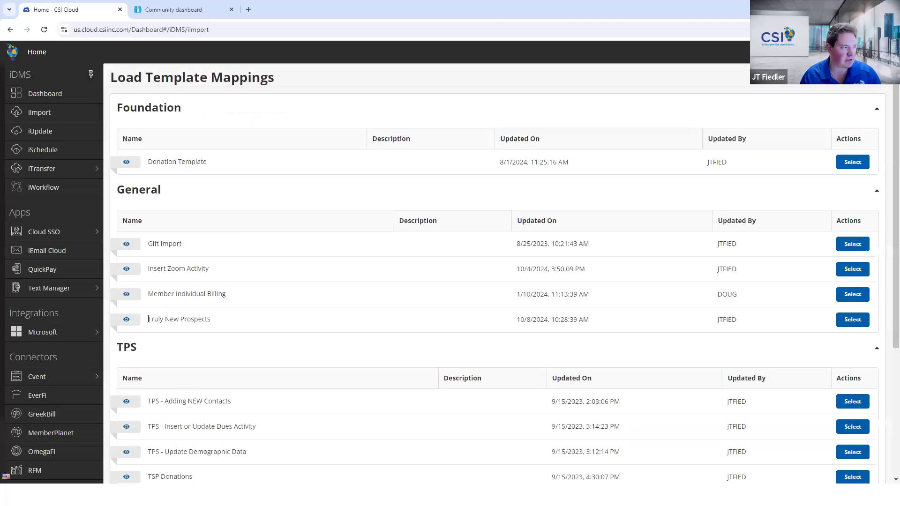
pyautogui.moveTo(148, 320); pyautogui.dragTo(231, 323)
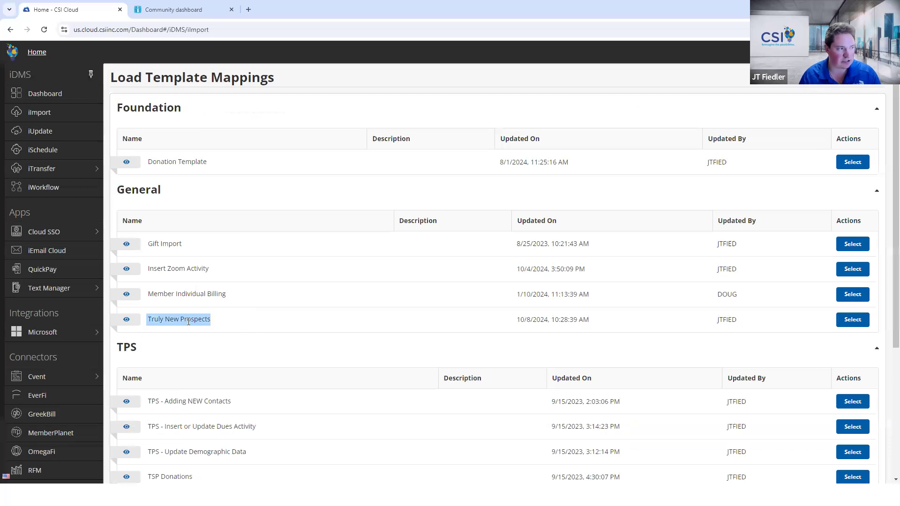
pyautogui.click(851, 319)
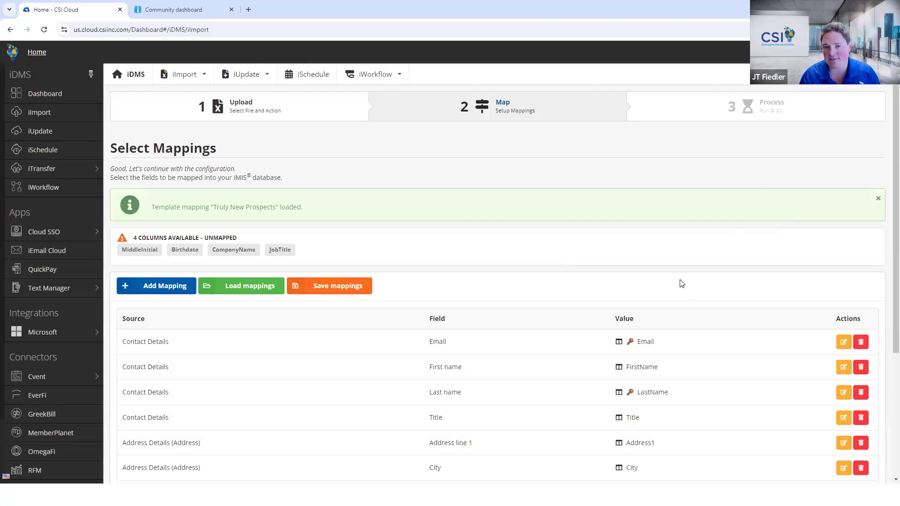
# Examine the loaded contact and address mappings, the Email and LastName match keys, and the current import options
pyautogui.scroll(-3, 681, 283)
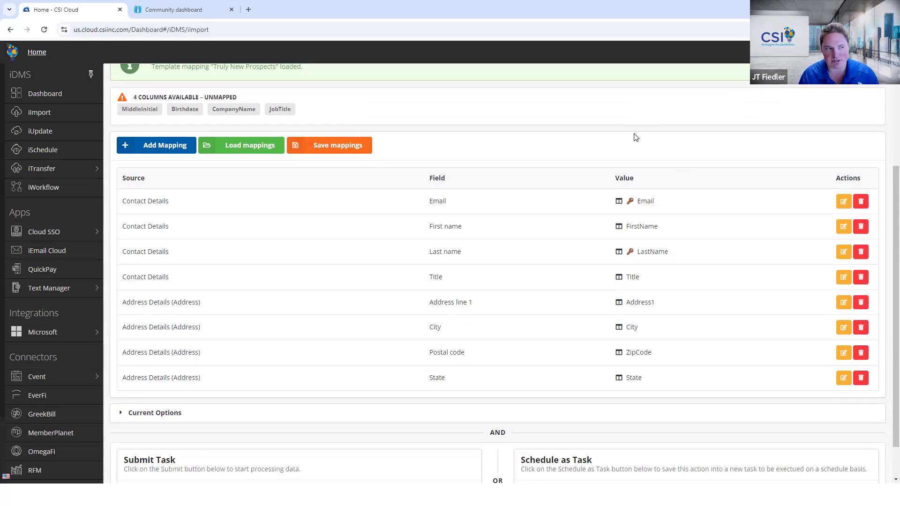
pyautogui.scroll(-1, 595, 179)
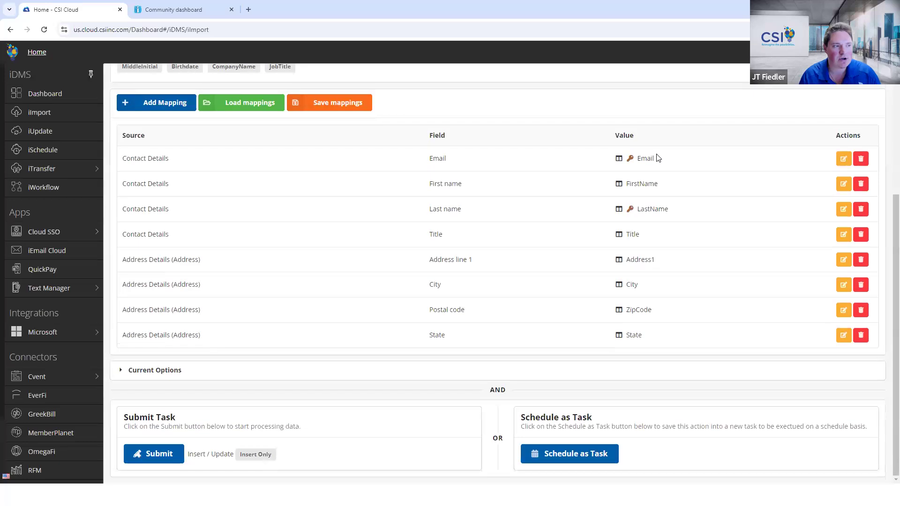
pyautogui.moveTo(637, 158); pyautogui.dragTo(678, 159)
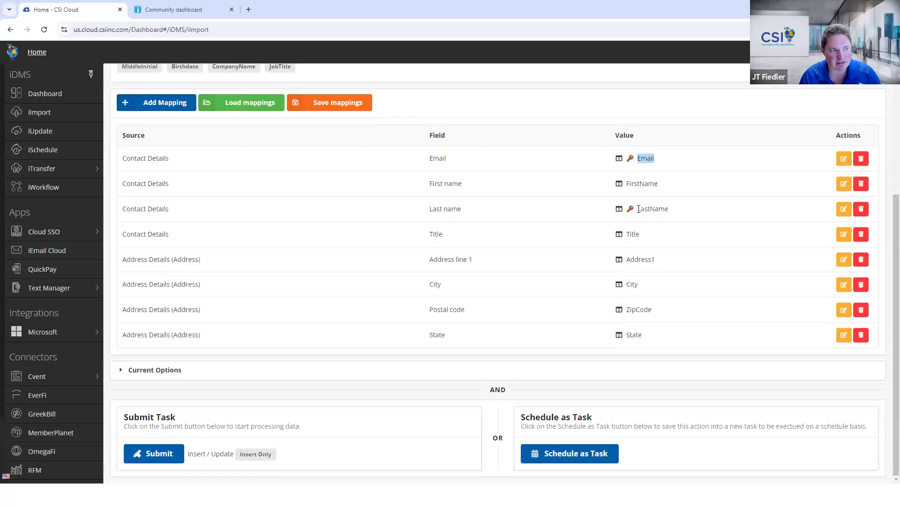
pyautogui.moveTo(638, 209); pyautogui.dragTo(685, 209)
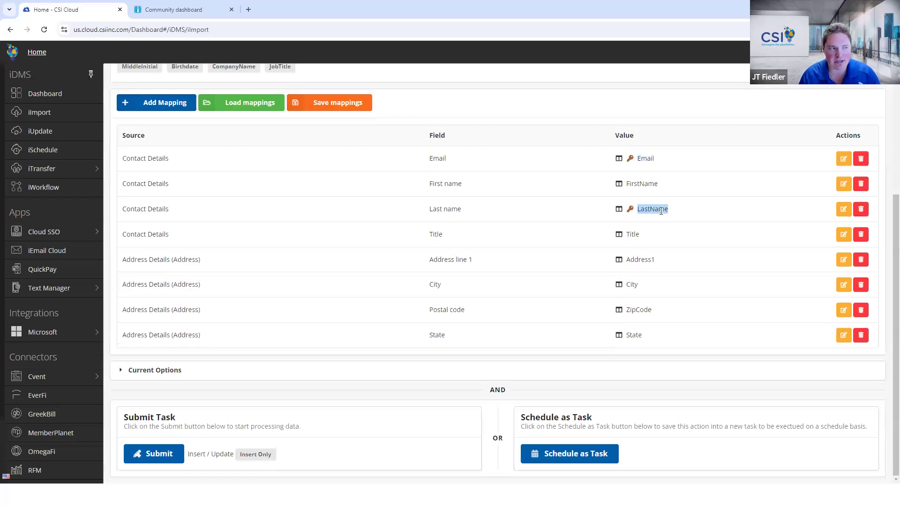
pyautogui.click(661, 211)
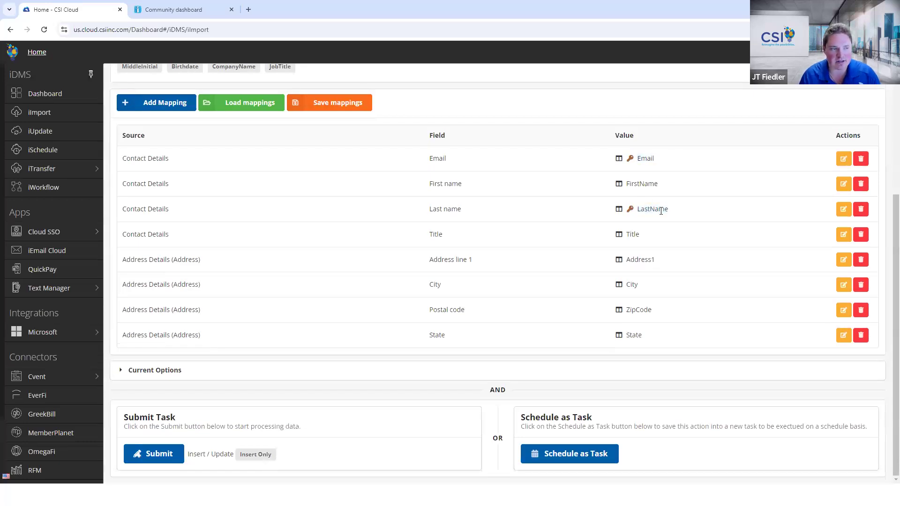
pyautogui.click(153, 370)
pyautogui.scroll(-1, 152, 360)
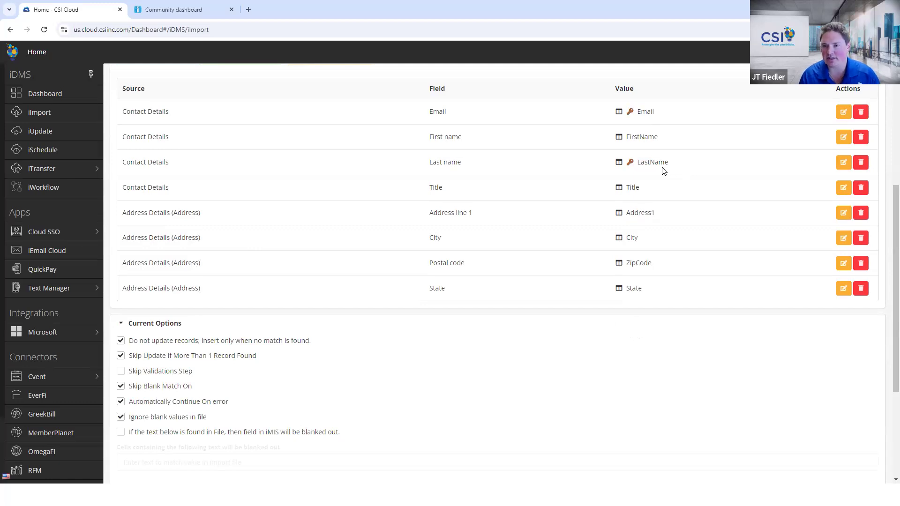
pyautogui.click(275, 323)
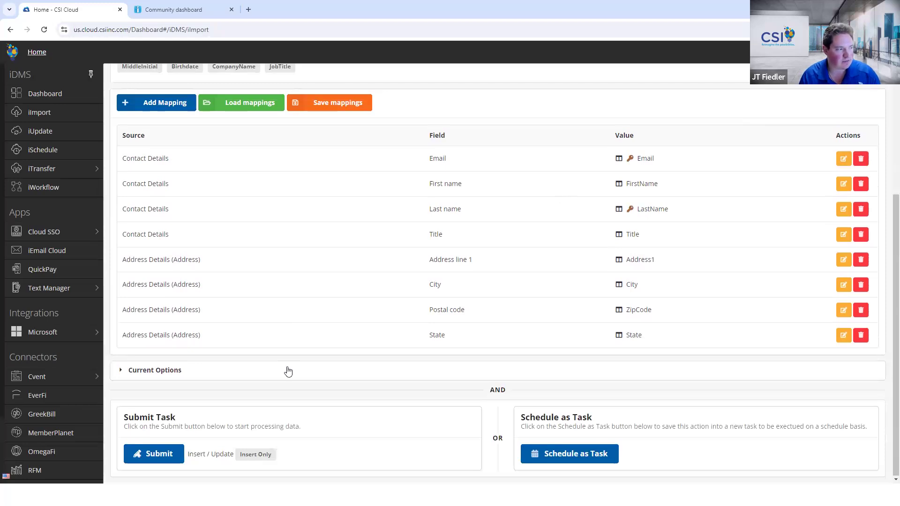
# Submit the Insert / Update task, check its contact and address mappings on the validation page, and start processing
pyautogui.click(150, 461)
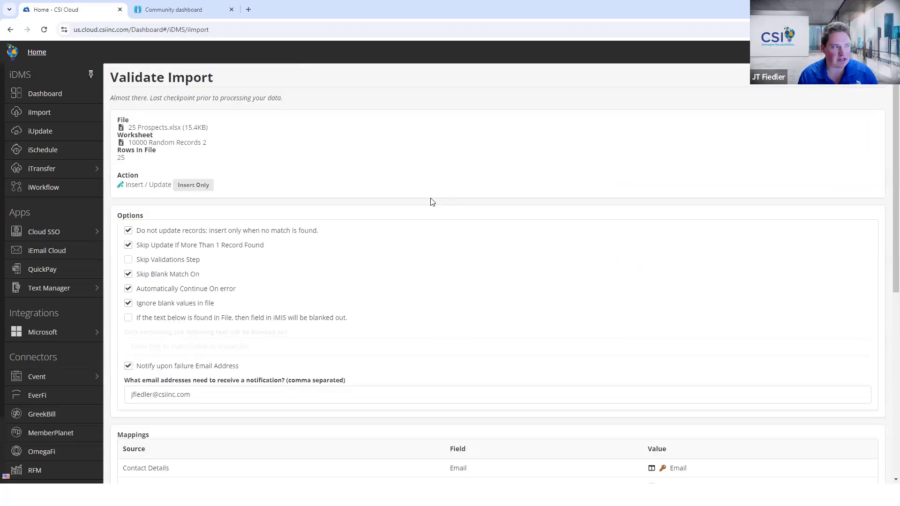
pyautogui.scroll(-6, 300, 328)
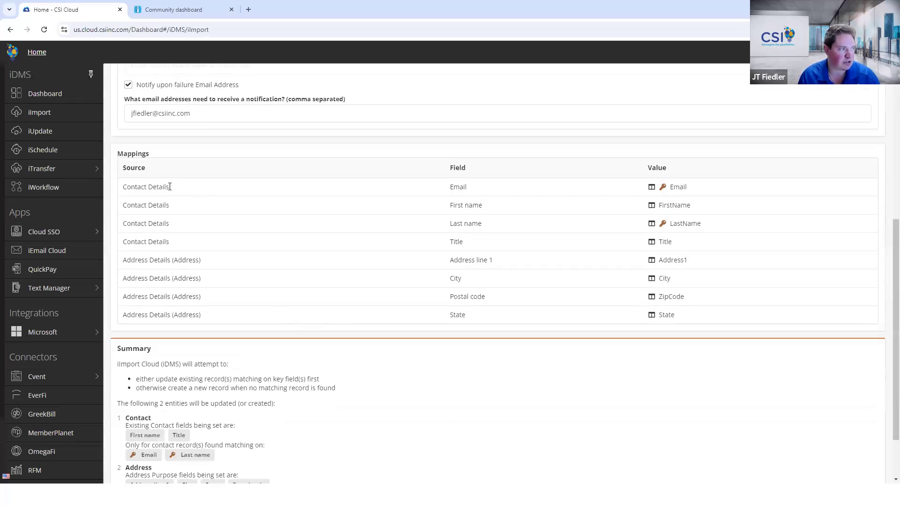
pyautogui.moveTo(122, 187); pyautogui.dragTo(169, 188)
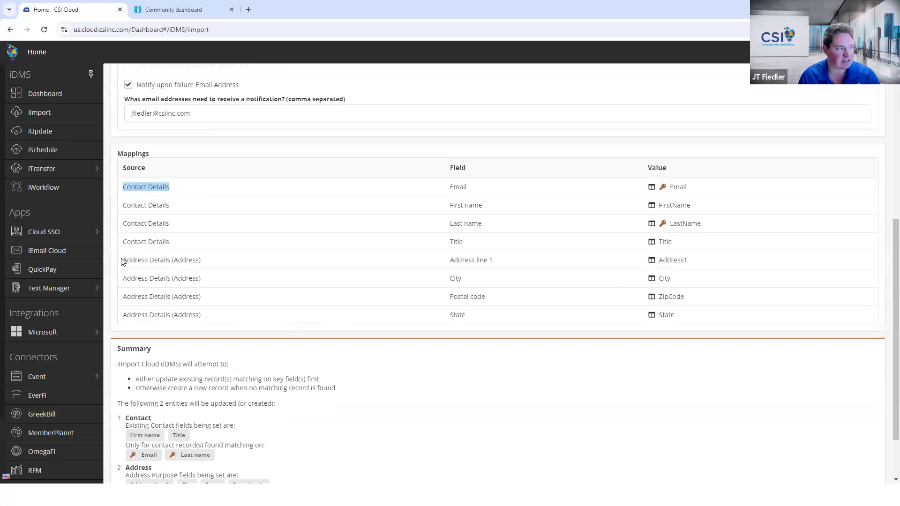
pyautogui.moveTo(122, 260); pyautogui.dragTo(208, 260)
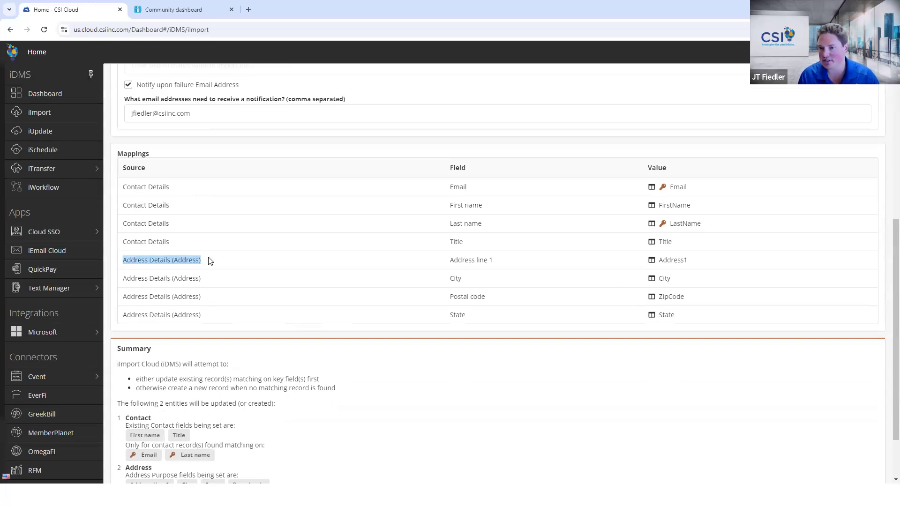
pyautogui.click(208, 261)
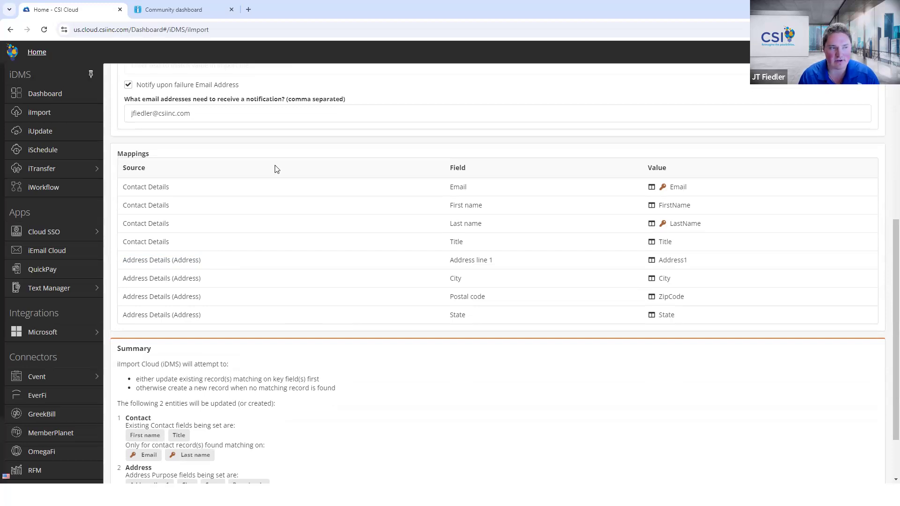
pyautogui.scroll(-3, 277, 179)
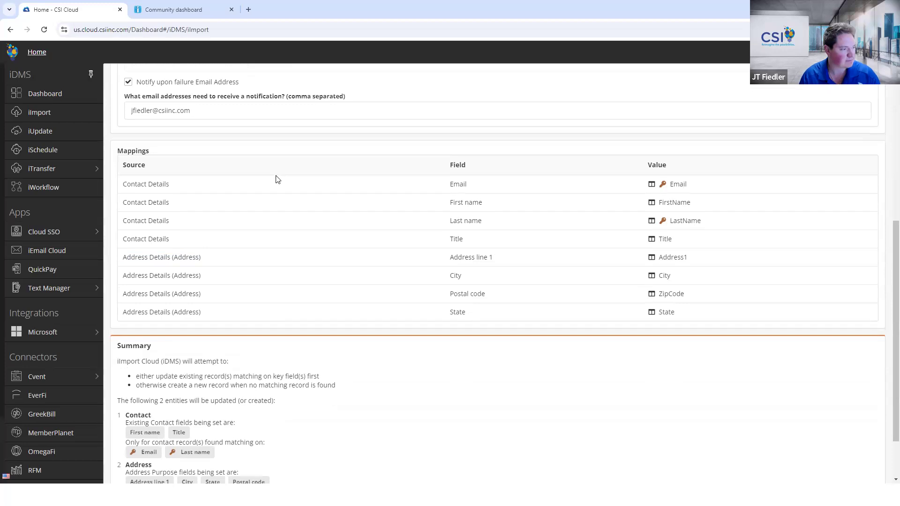
pyautogui.click(326, 471)
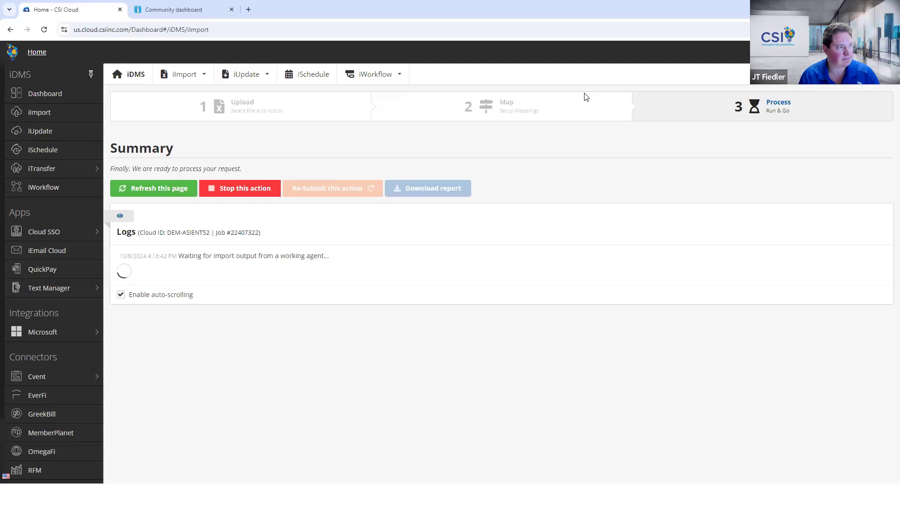
# Refresh the import summary and examine the job log for found and newly created records
pyautogui.click(158, 193)
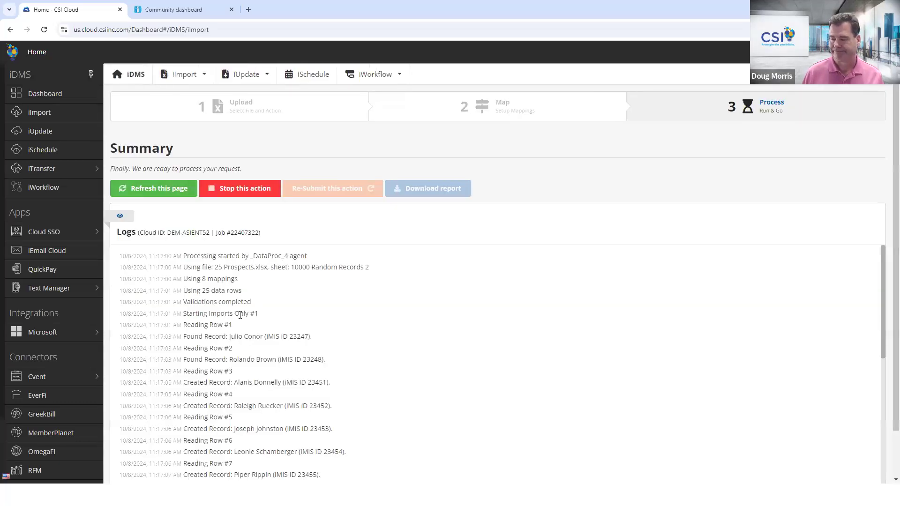
pyautogui.moveTo(184, 337); pyautogui.dragTo(323, 336)
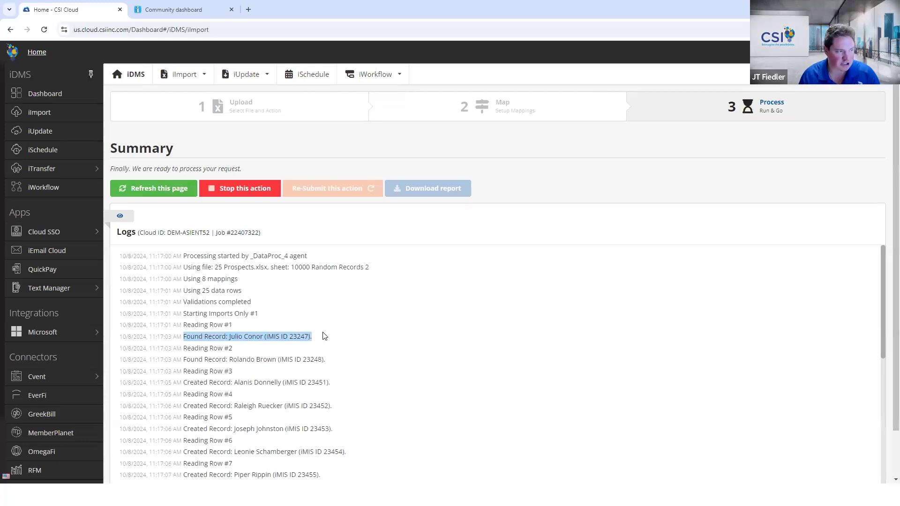
pyautogui.click(317, 336)
pyautogui.scroll(-5, 316, 328)
pyautogui.scroll(-4, 184, 309)
pyautogui.moveTo(183, 304); pyautogui.dragTo(336, 305)
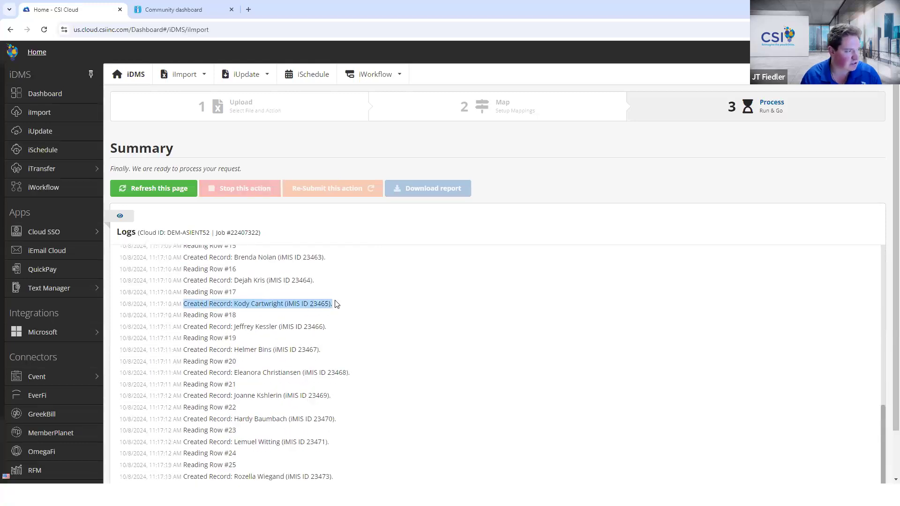
pyautogui.click(338, 304)
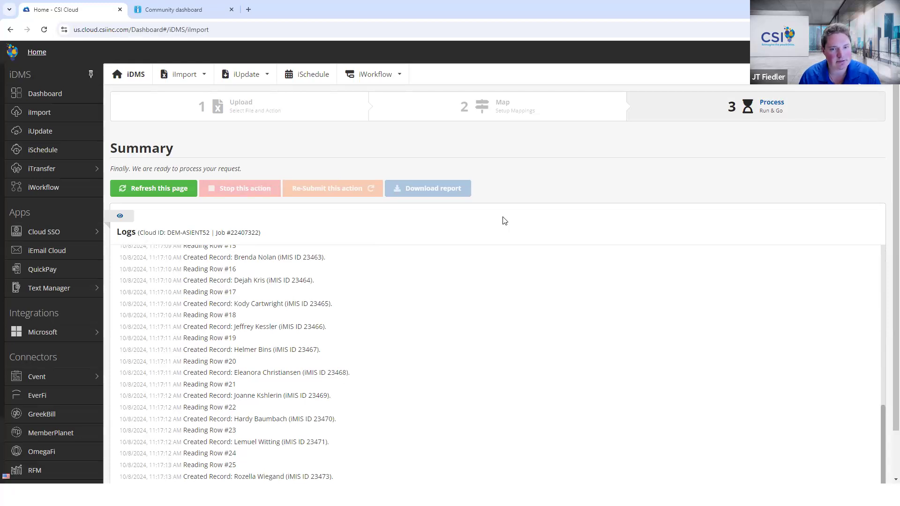
pyautogui.hotkey('alt', 'Tab')
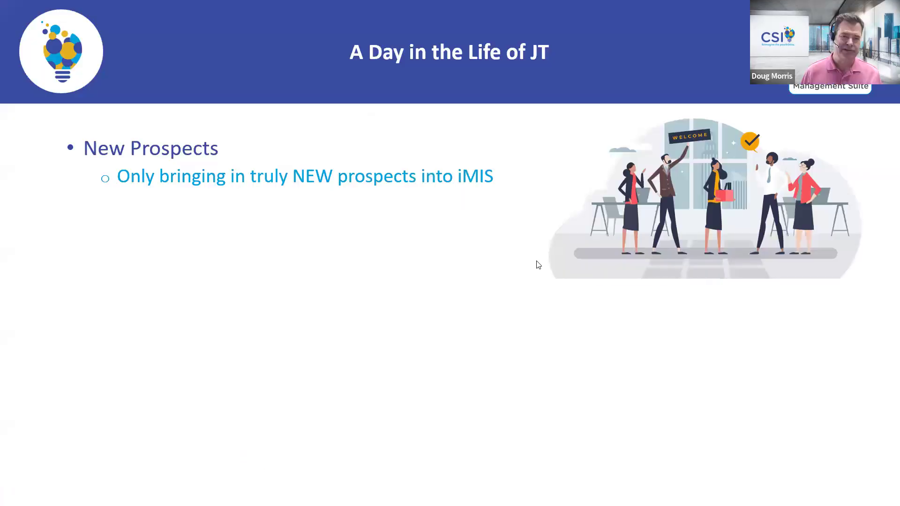